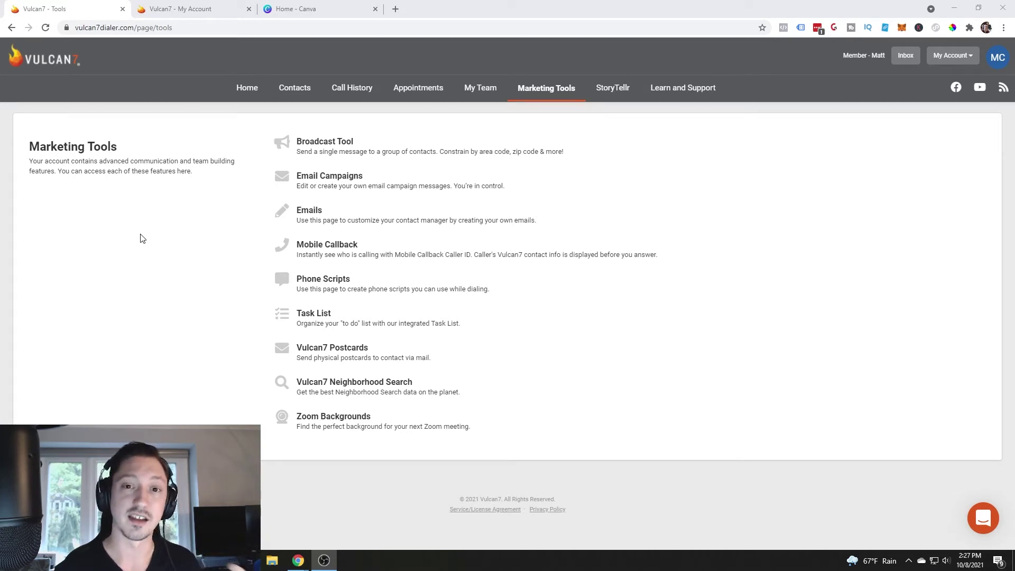
# Create a new email campaign called 'Training' from the Email Campaigns page
pyautogui.click(297, 174)
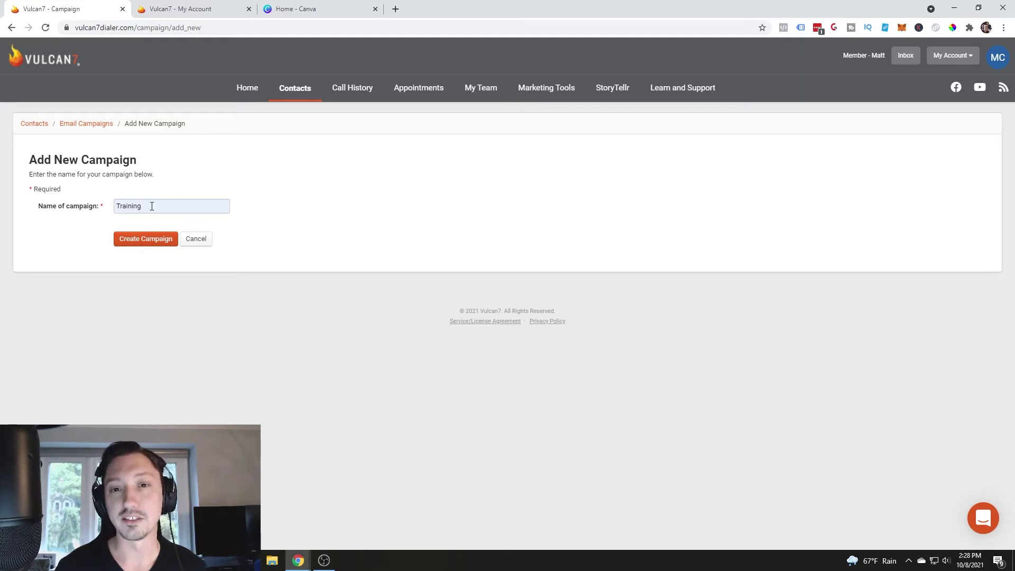
pyautogui.click(139, 240)
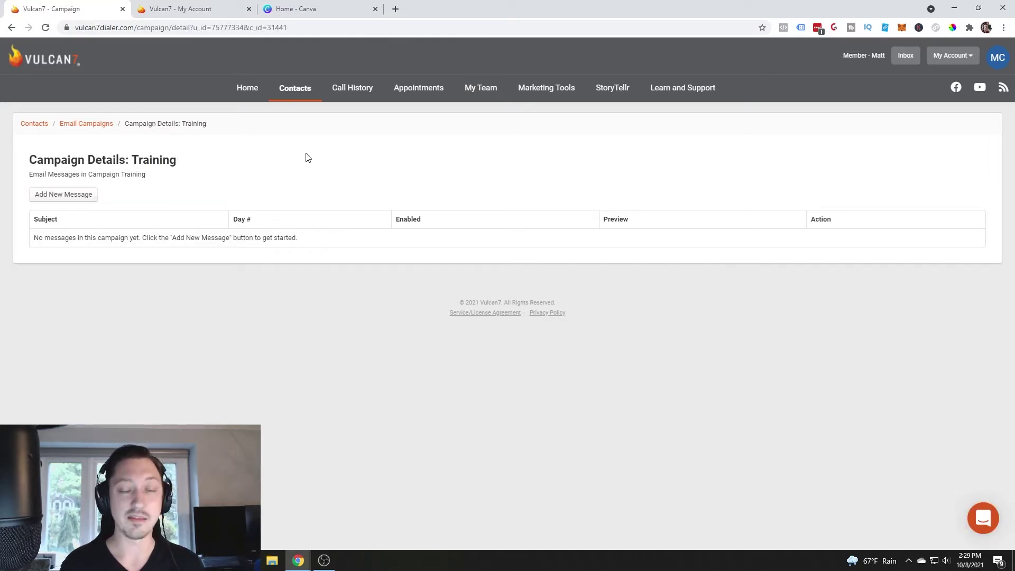
# Review the SMTP Provider list on the Email Sending Configuration page without choosing a provider
pyautogui.click(196, 9)
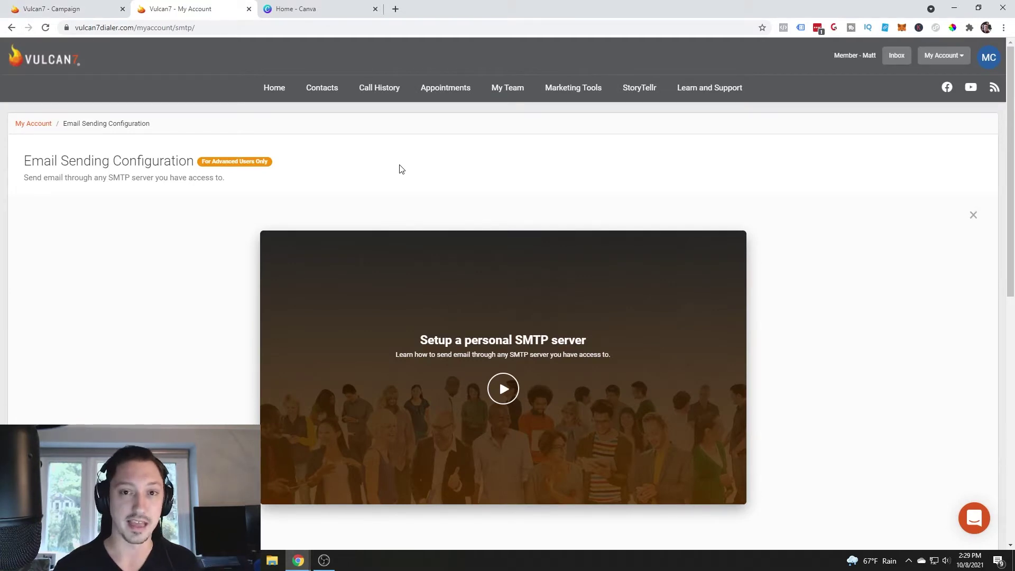
pyautogui.scroll(-8, 402, 169)
pyautogui.scroll(8, 381, 164)
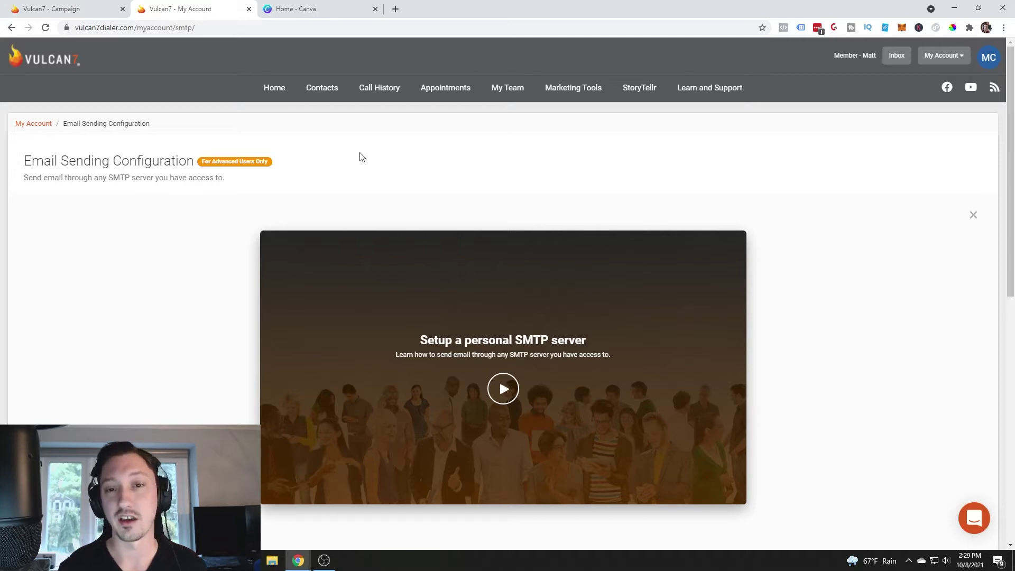
pyautogui.scroll(-6, 353, 158)
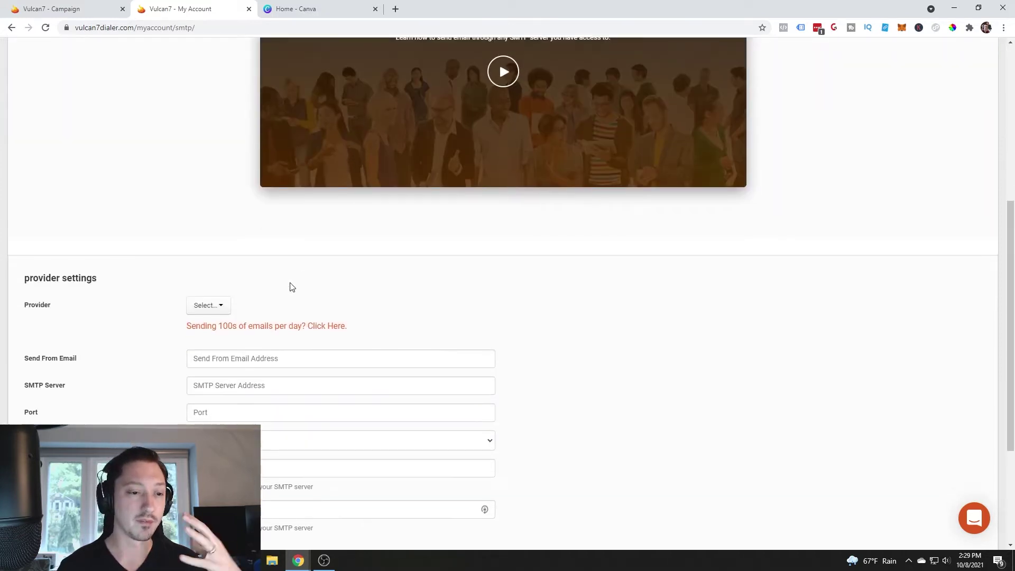
pyautogui.scroll(-2, 292, 283)
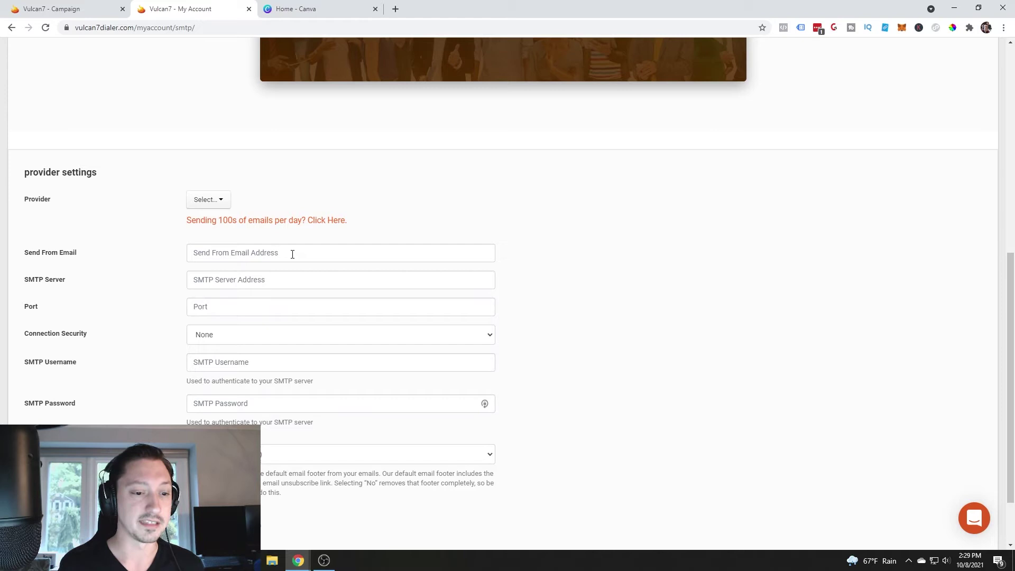
pyautogui.click(221, 203)
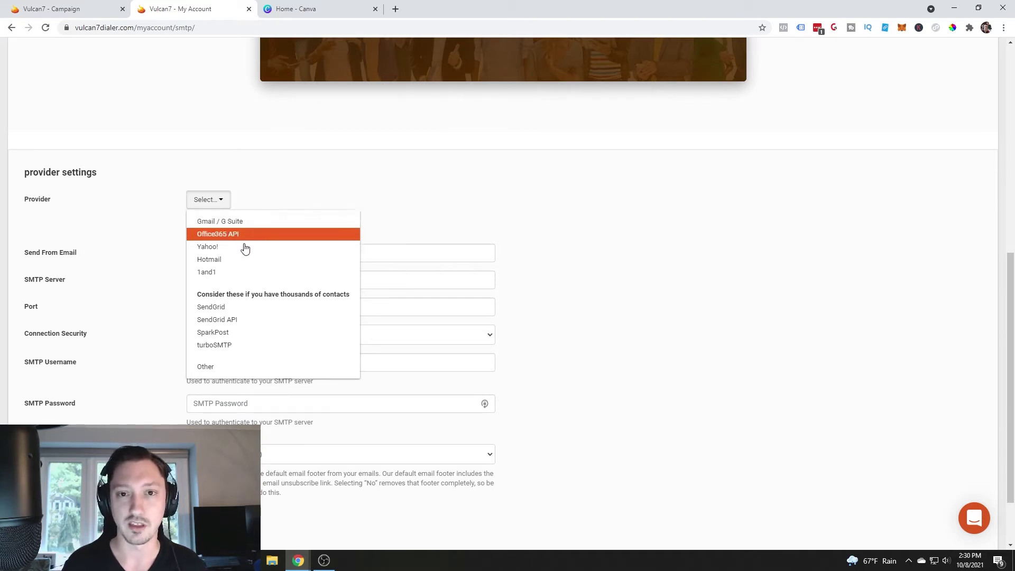
pyautogui.click(427, 225)
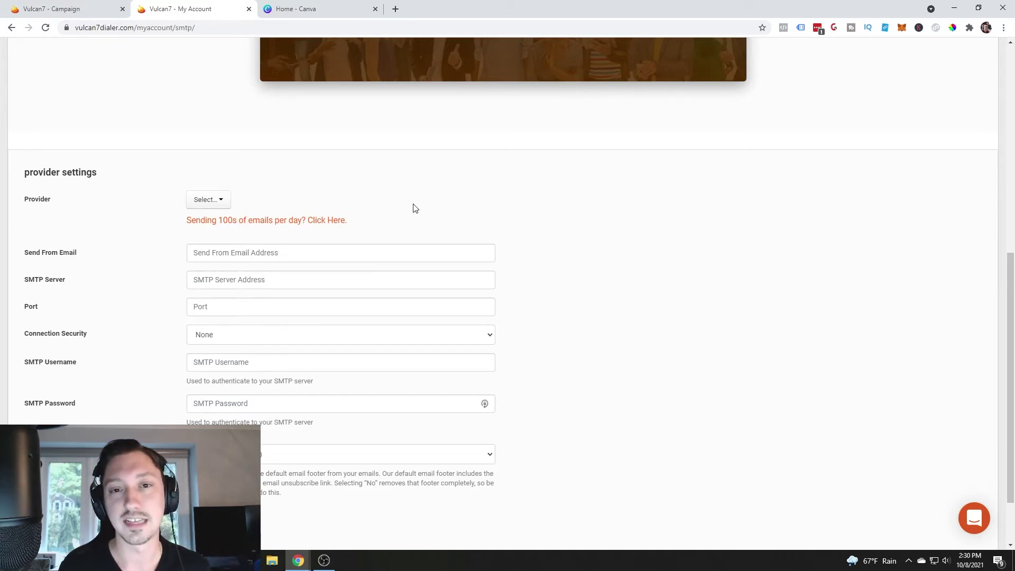
pyautogui.scroll(8, 331, 204)
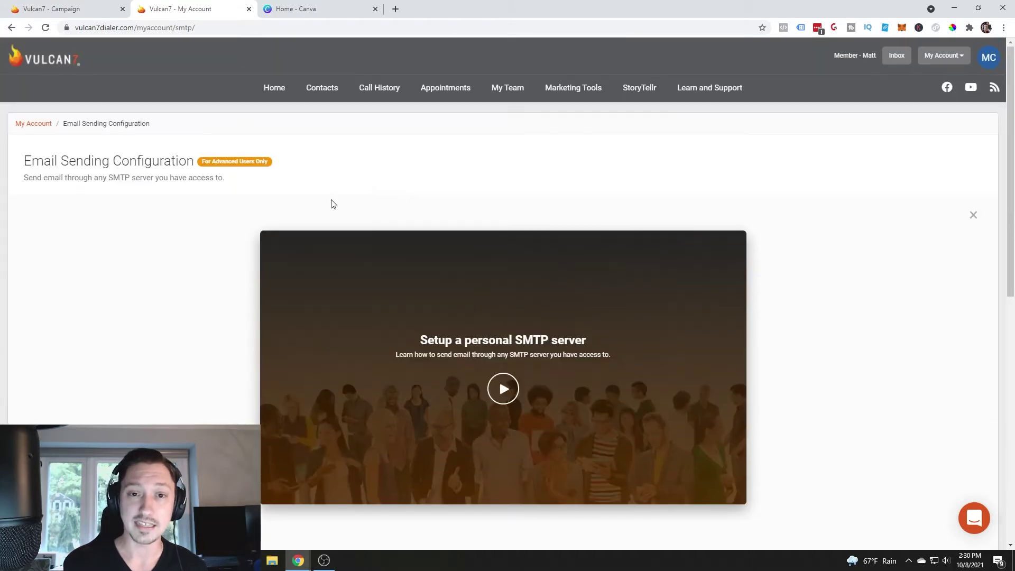
# Add a new Day 1 message to the Training campaign with its listing-expectations subject
pyautogui.hotkey('ctrl', 'shift', 'Tab')
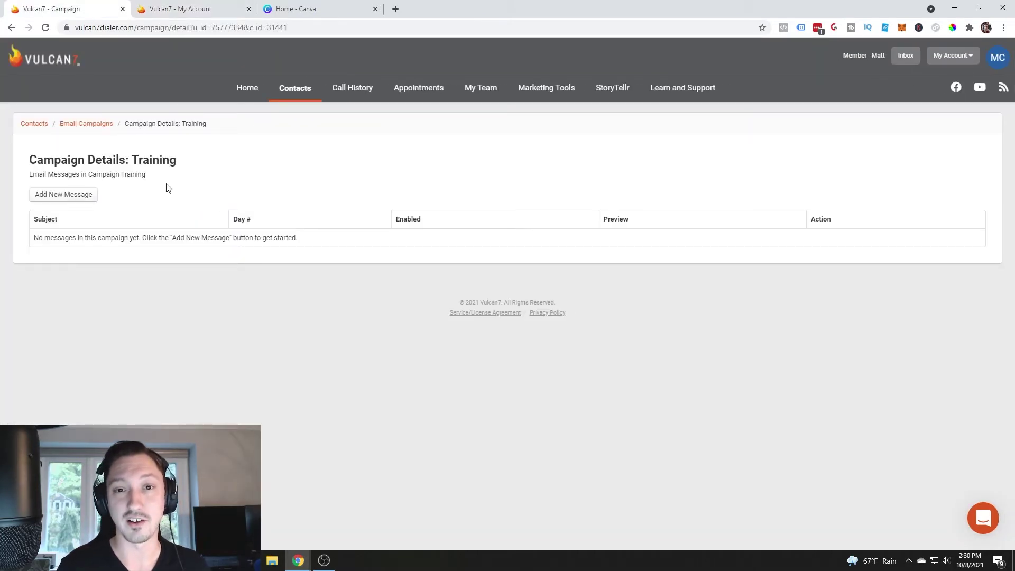
pyautogui.click(67, 195)
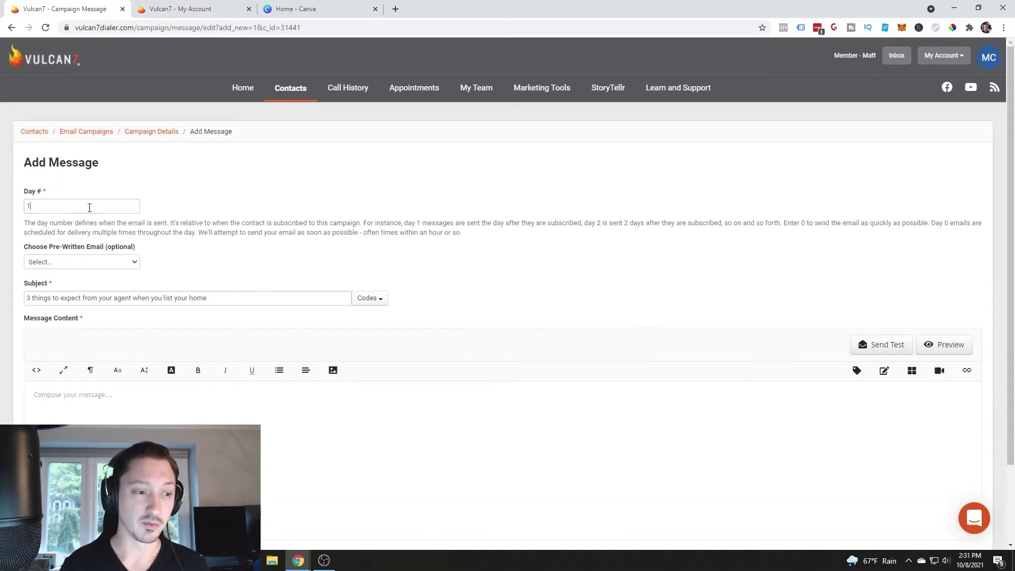
pyautogui.click(88, 206)
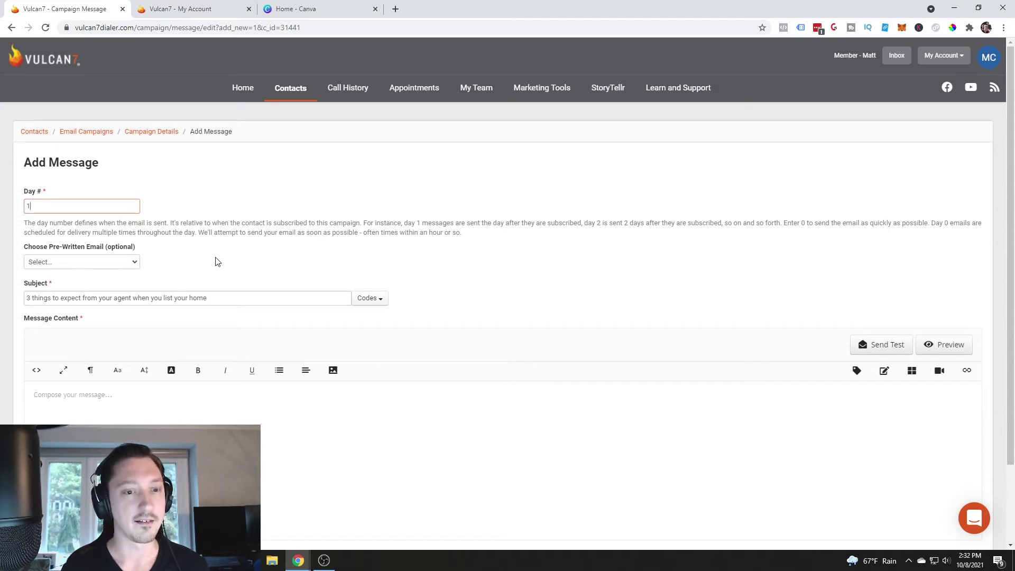
pyautogui.scroll(-2, 566, 213)
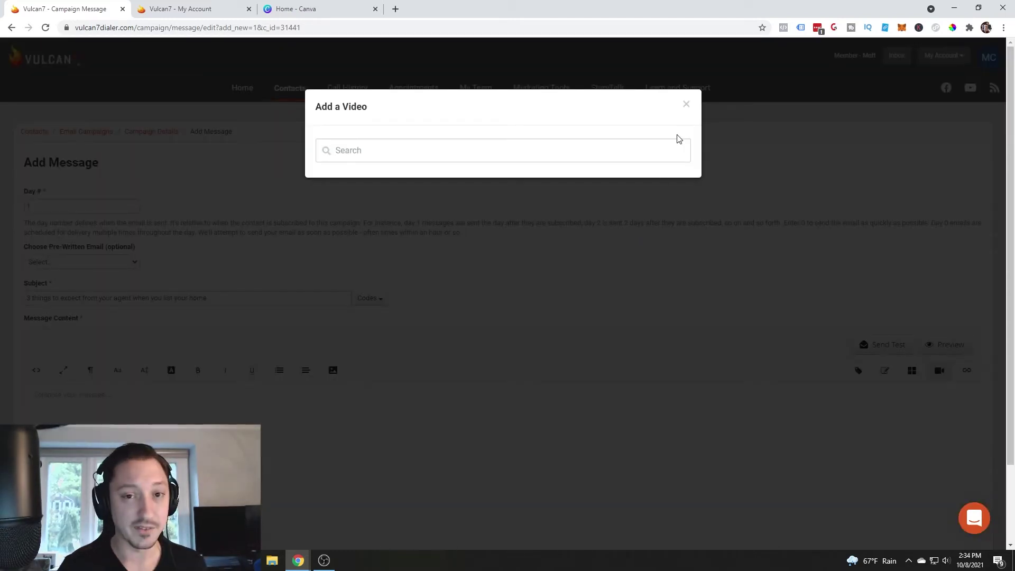
# Close the Add a Video search without adding a video and switch to Canva
pyautogui.click(686, 104)
pyautogui.scroll(-2, 581, 299)
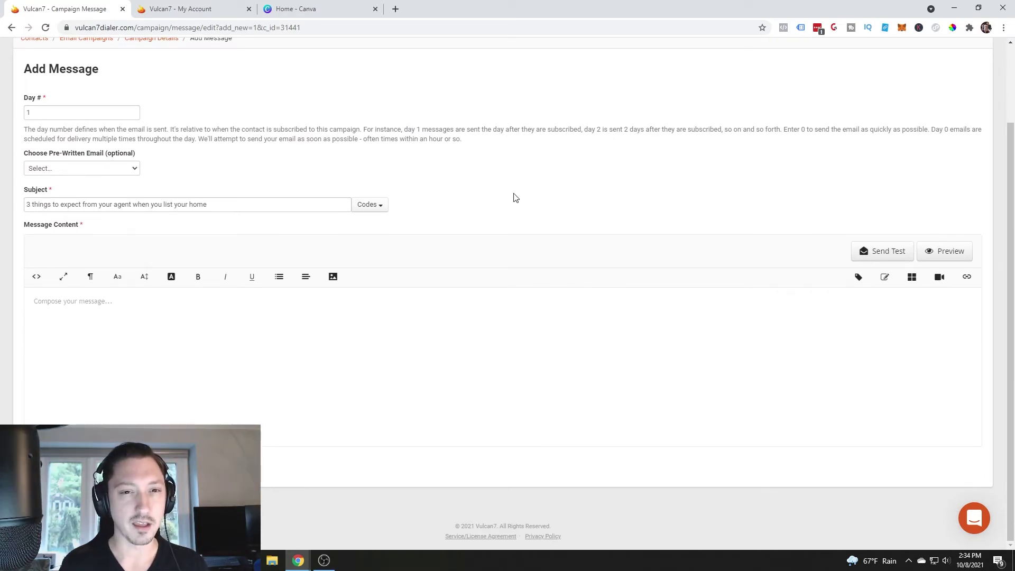
pyautogui.click(319, 9)
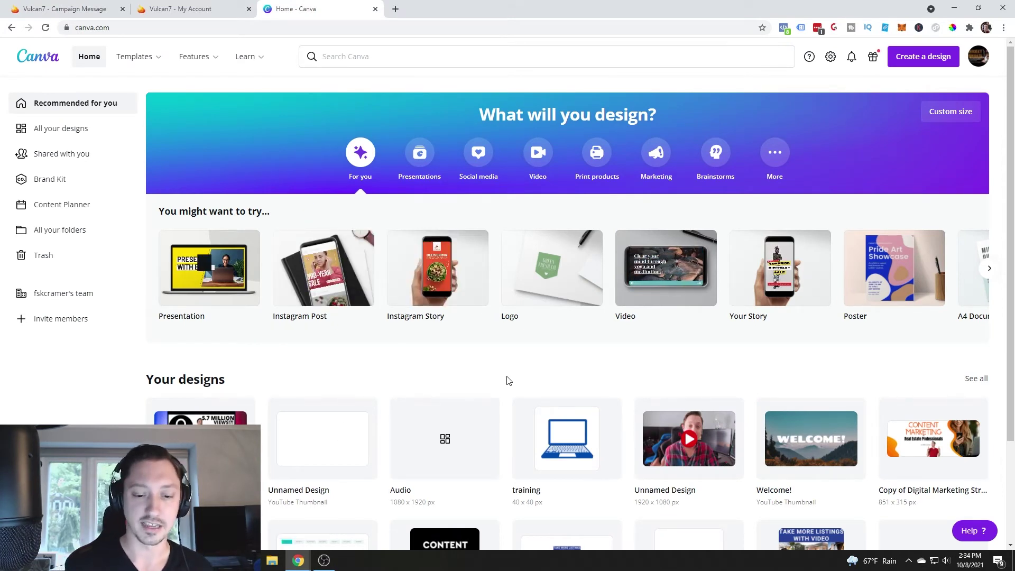
# Start a new YouTube Thumbnail design by searching design types for 'thumb'
pyautogui.click(923, 56)
pyautogui.write('thumb')
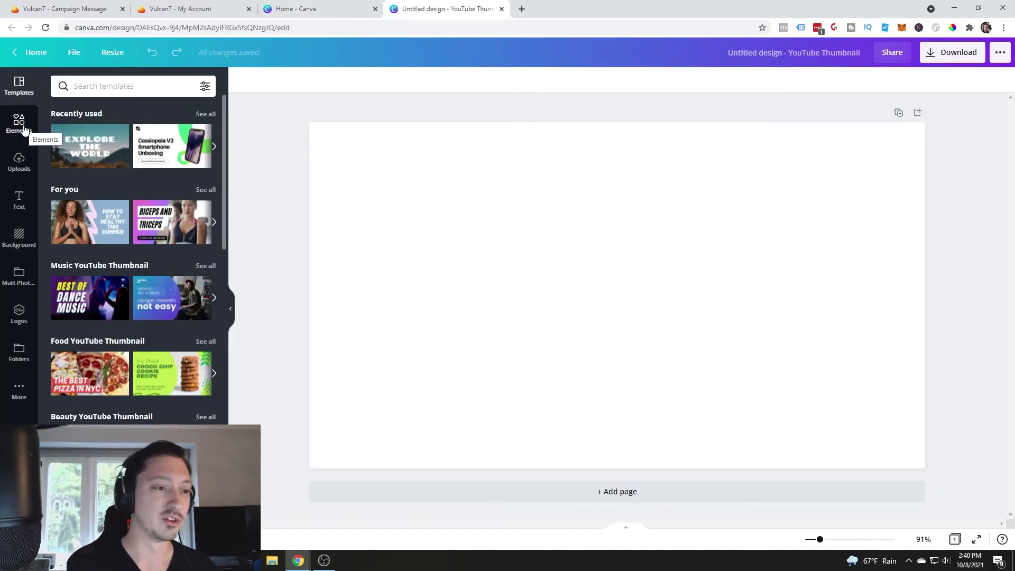
pyautogui.click(23, 129)
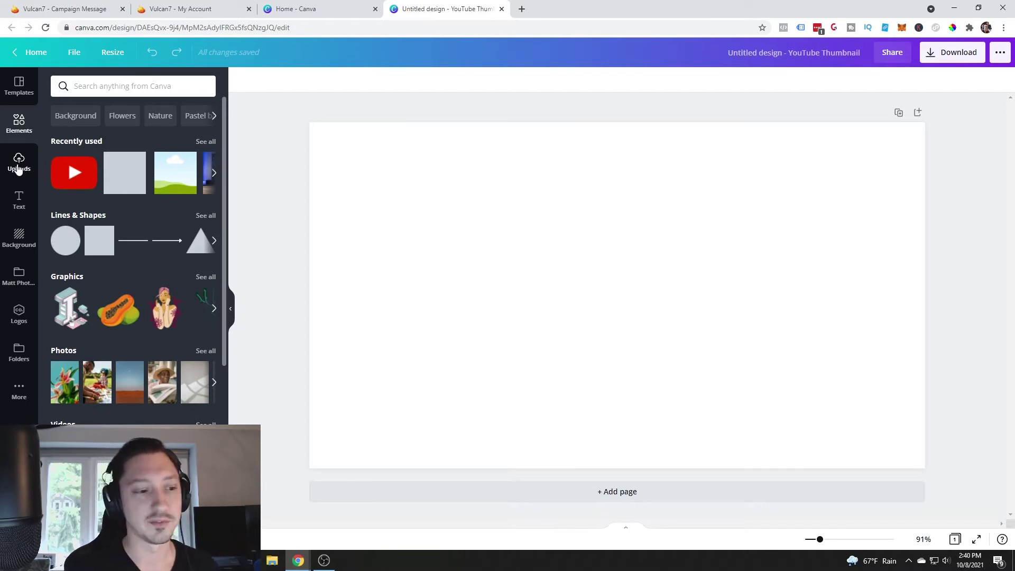
# Drag the uploaded plaid-shirt photo onto the canvas so it fills the background
pyautogui.click(17, 168)
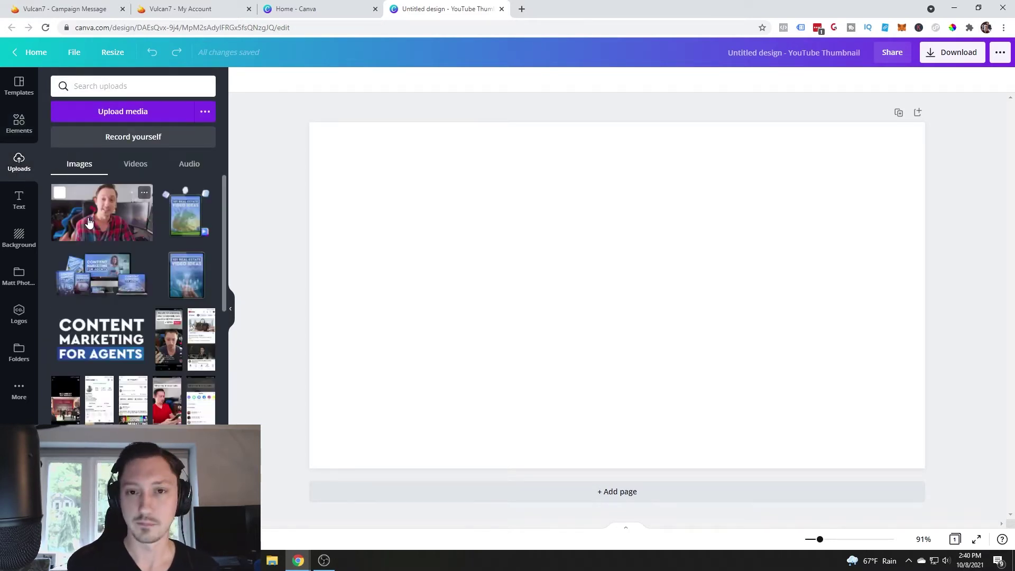
pyautogui.moveTo(89, 222); pyautogui.dragTo(332, 205)
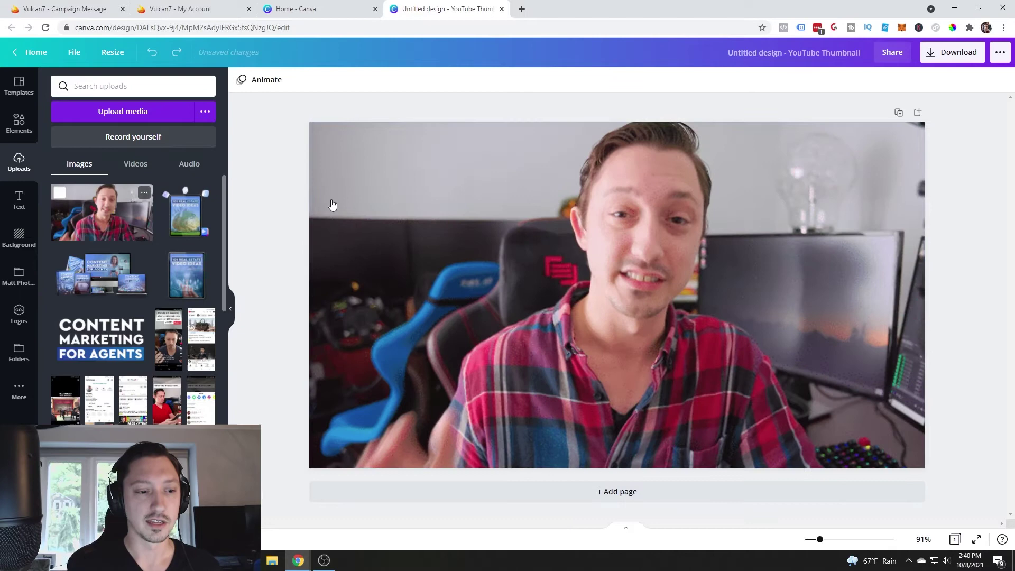
pyautogui.click(18, 129)
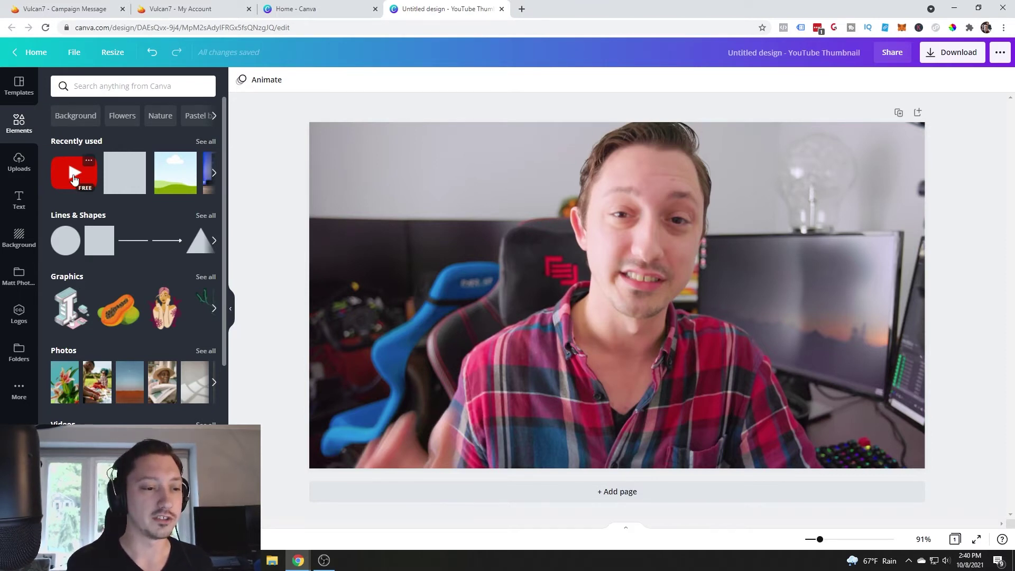
# Add the YouTube play button from an element search for 'play', enlarge it and colour it black
pyautogui.click(115, 89)
pyautogui.write('play')
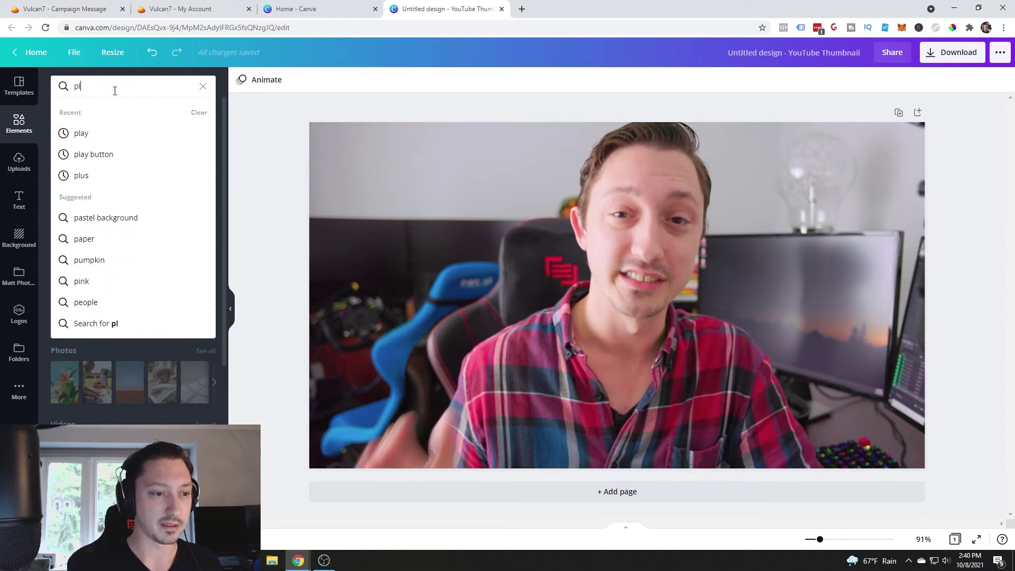
pyautogui.click(100, 132)
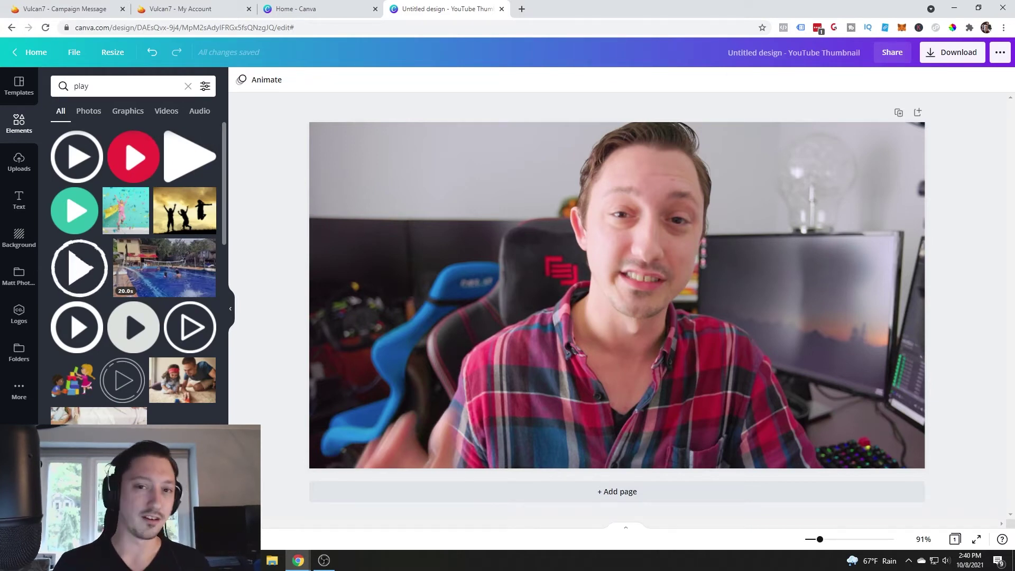
pyautogui.click(81, 268)
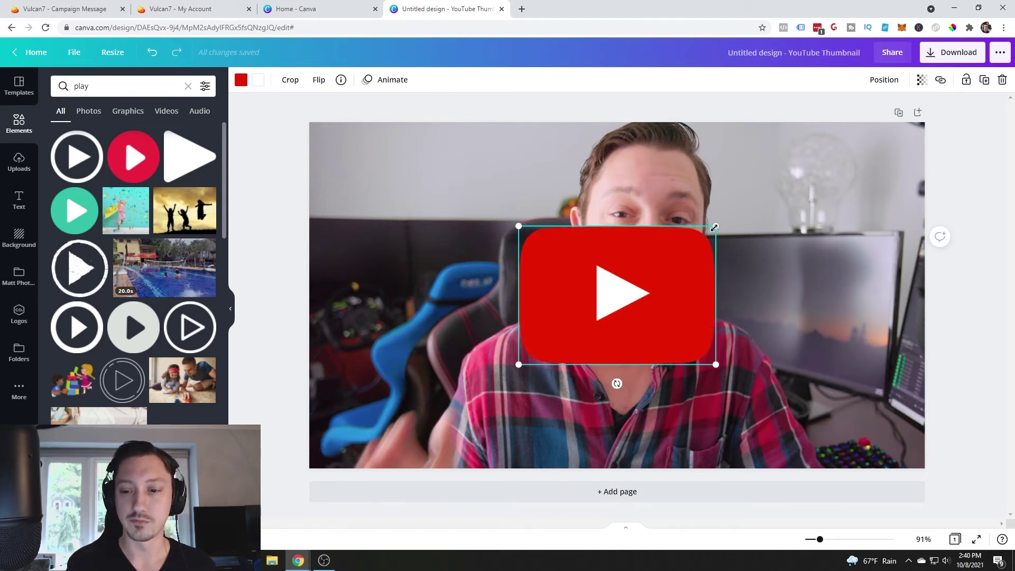
pyautogui.moveTo(714, 227); pyautogui.dragTo(665, 263)
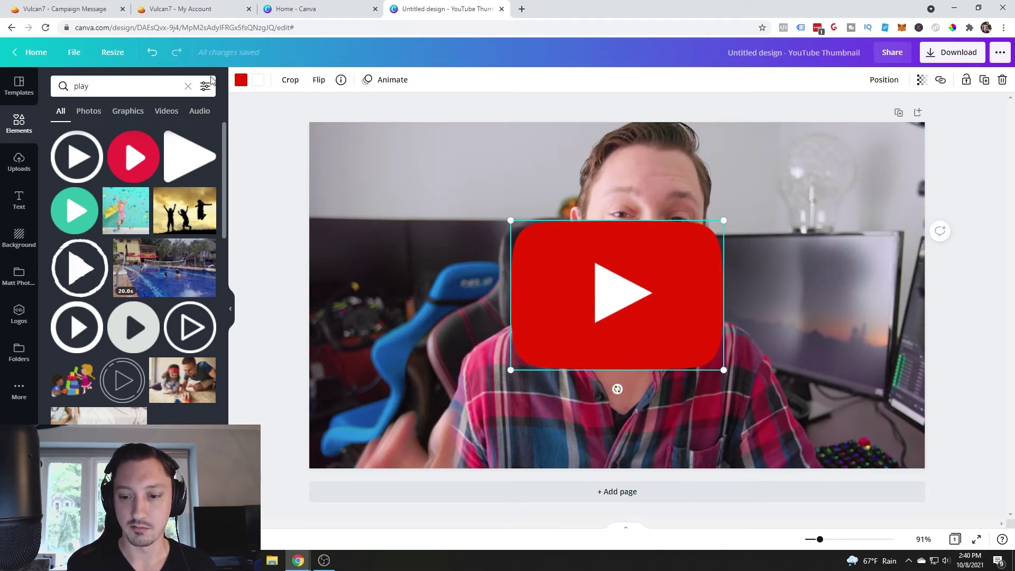
pyautogui.click(241, 79)
pyautogui.click(63, 334)
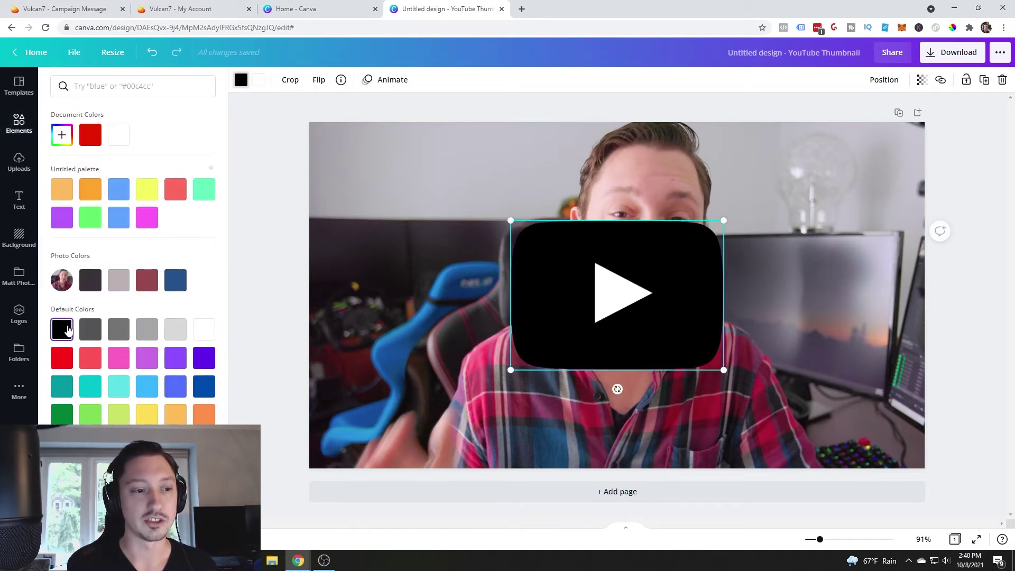
pyautogui.click(324, 103)
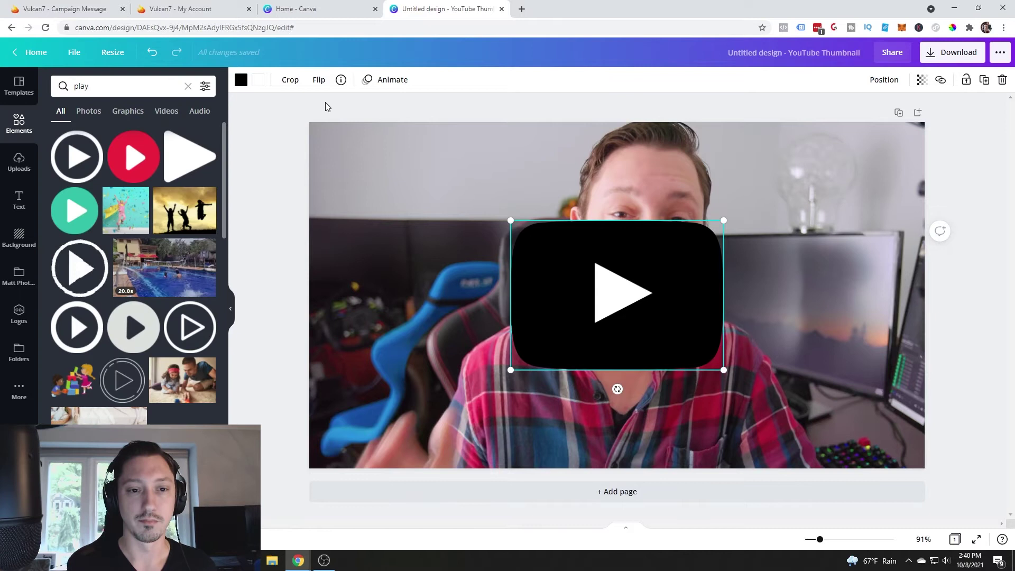
# Paste a red copy of the play button, shrink it and centre it over the black one
pyautogui.hotkey('ctrl', 'v')
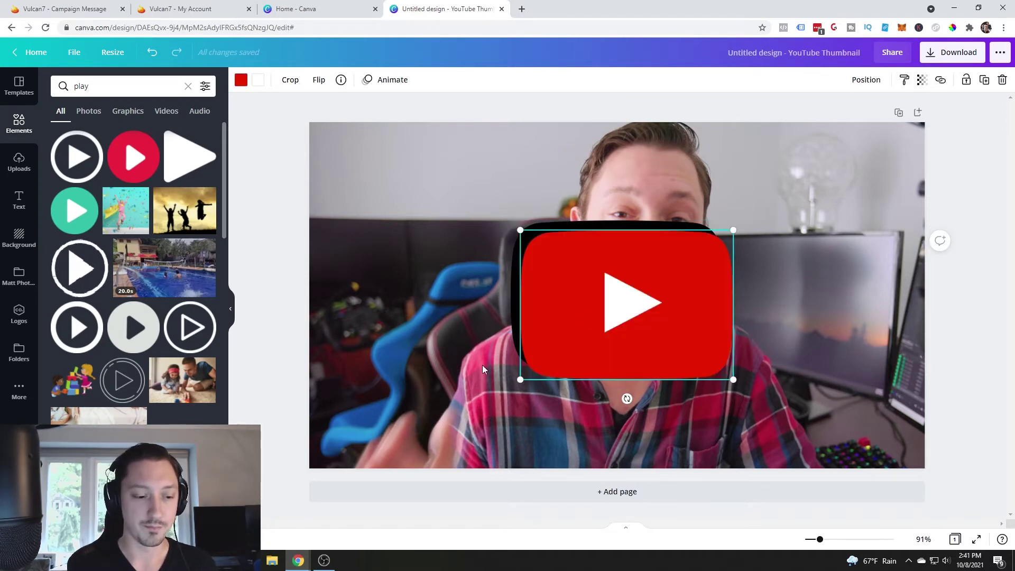
pyautogui.moveTo(634, 297); pyautogui.dragTo(624, 284)
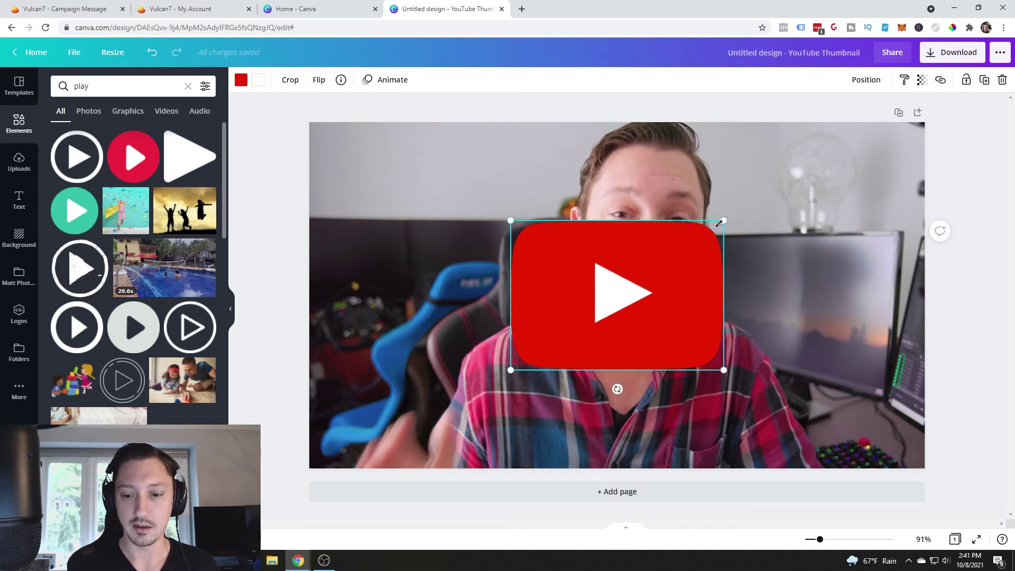
pyautogui.moveTo(722, 221); pyautogui.dragTo(693, 240)
pyautogui.moveTo(630, 290); pyautogui.dragTo(641, 284)
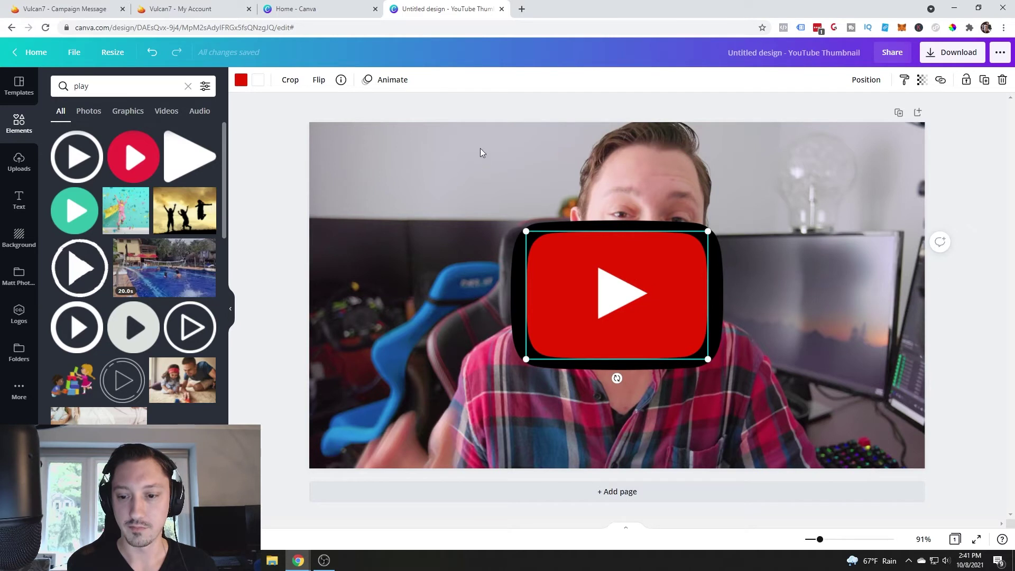
pyautogui.click(494, 103)
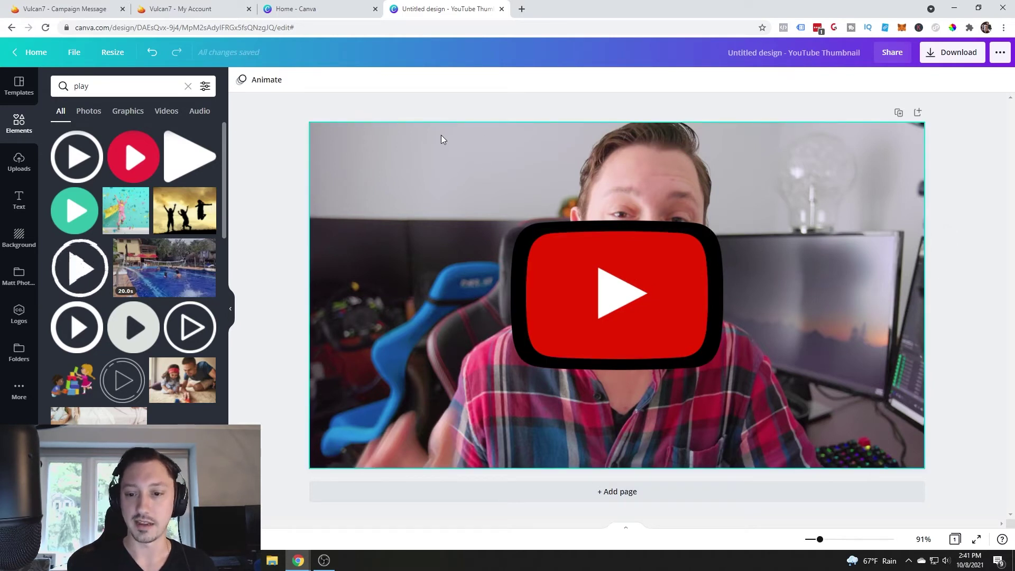
# Apply the Trippy > Mood Stone glitch effect to the background photo
pyautogui.click(441, 152)
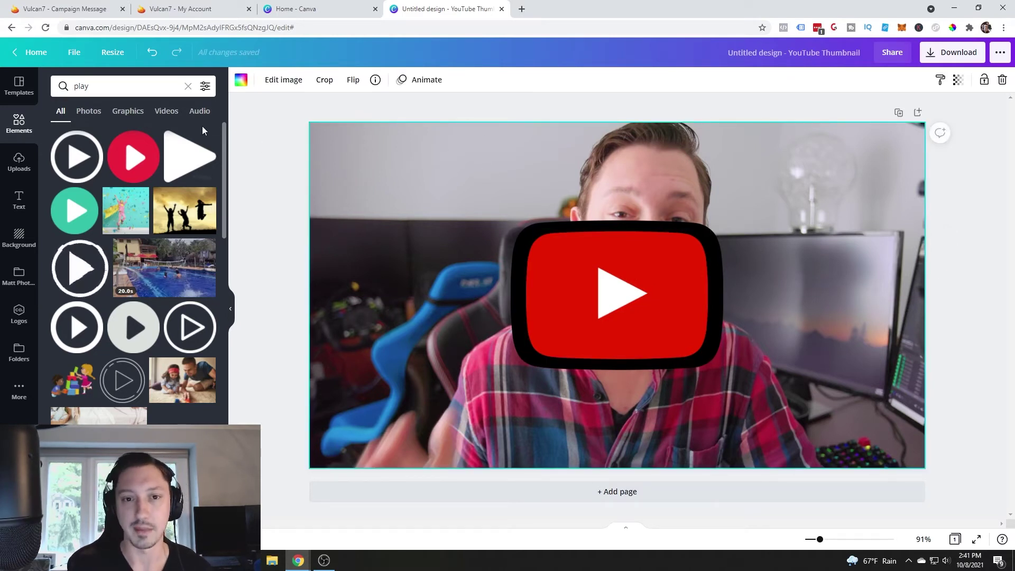
pyautogui.click(271, 80)
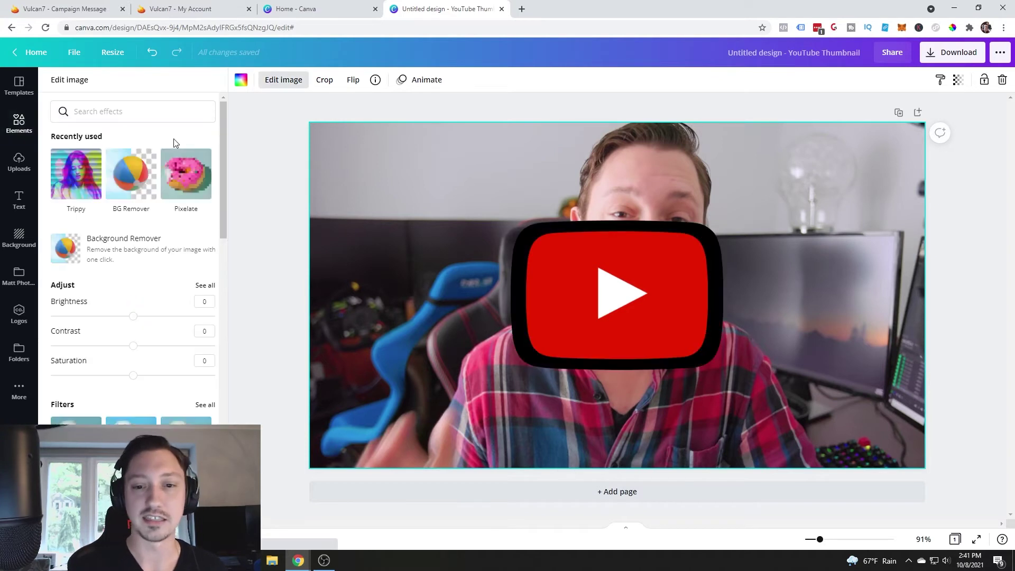
pyautogui.click(75, 178)
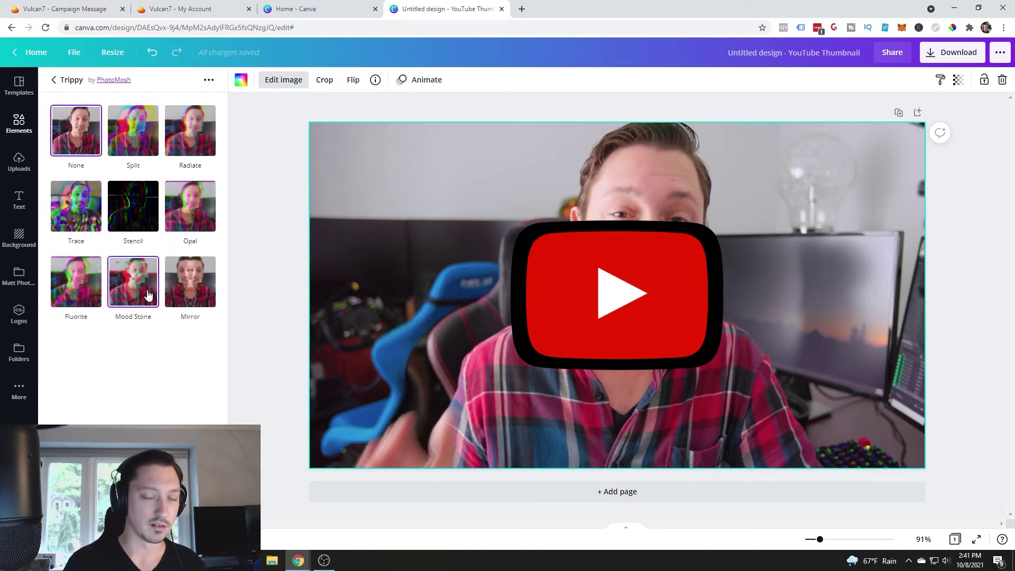
pyautogui.click(128, 284)
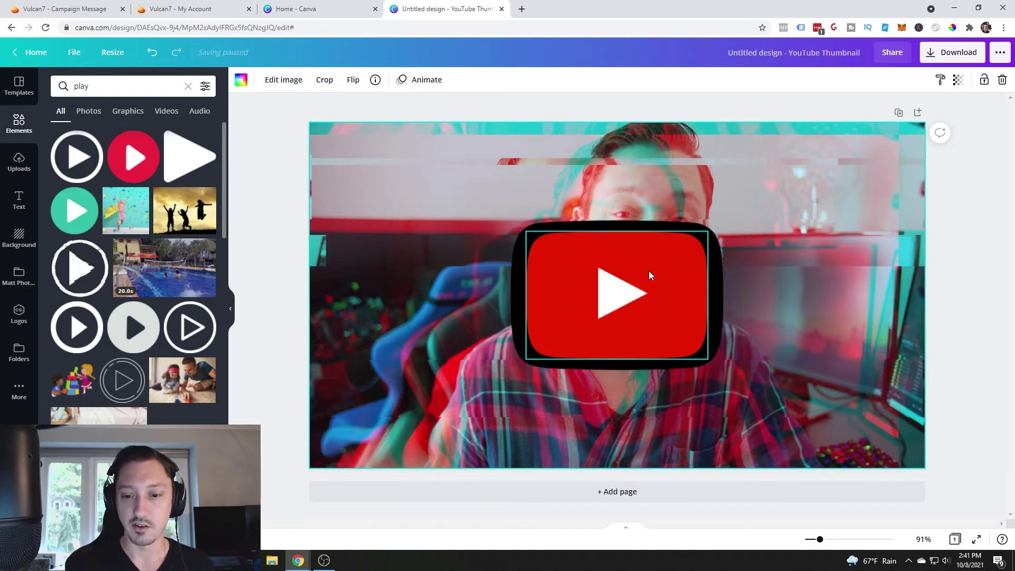
# Check the play-button graphic, then download the thumbnail as a PNG
pyautogui.click(632, 272)
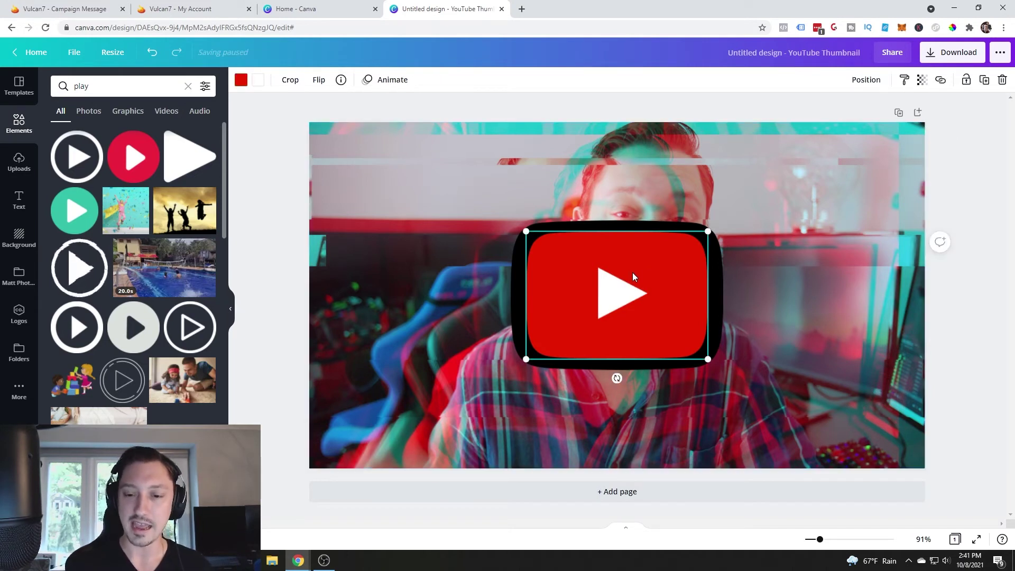
pyautogui.click(512, 107)
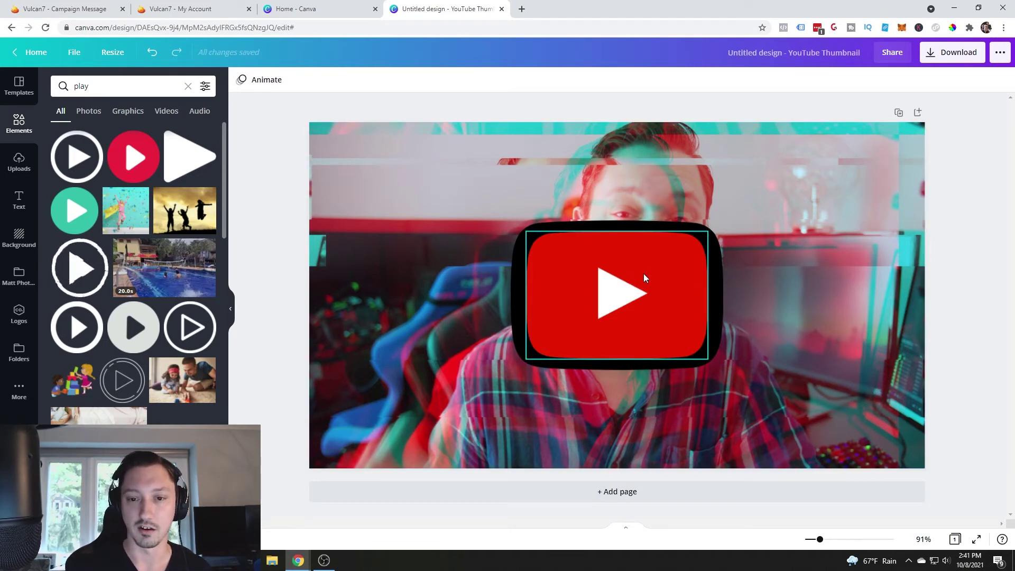
pyautogui.click(604, 287)
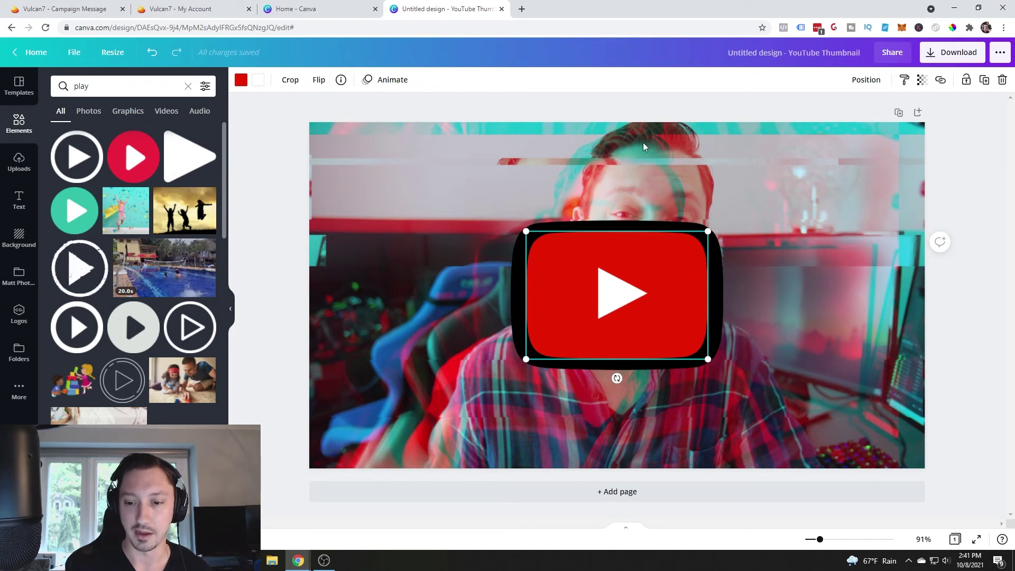
pyautogui.click(648, 104)
pyautogui.click(951, 52)
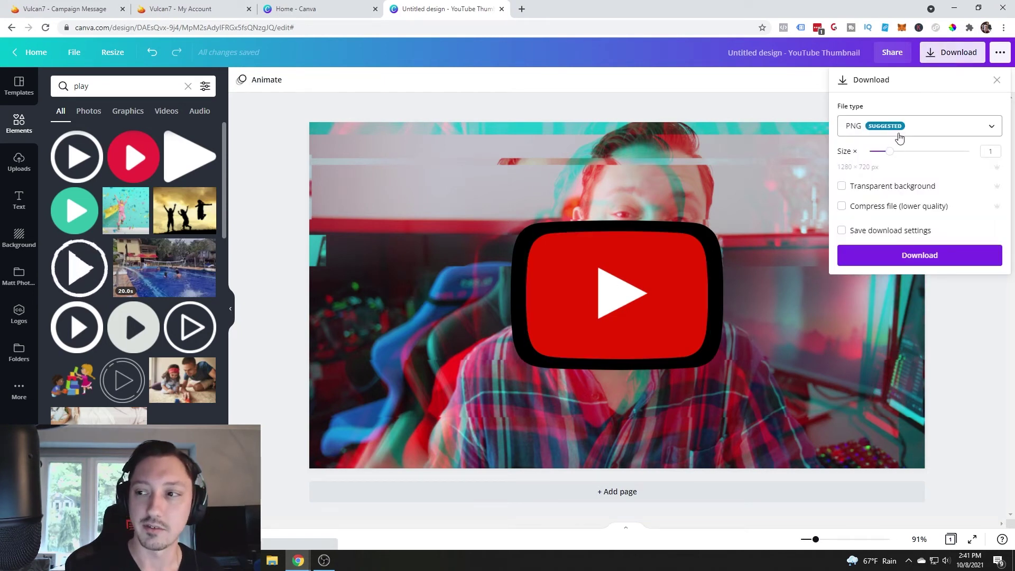
pyautogui.click(919, 259)
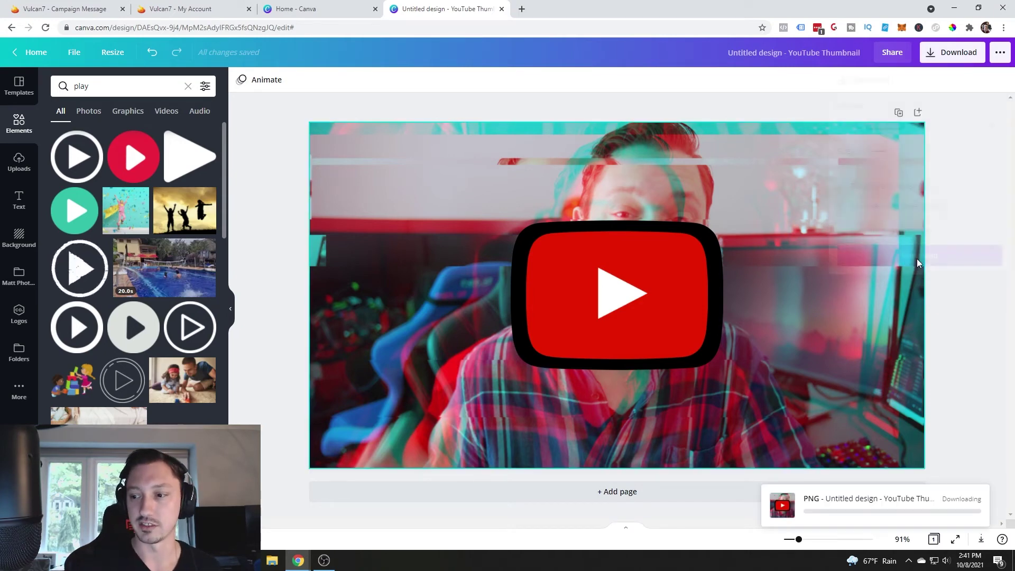
# Upload the downloaded thumbnail PNG into the Day 1 message body as an image
pyautogui.hotkey('ctrl', '1')
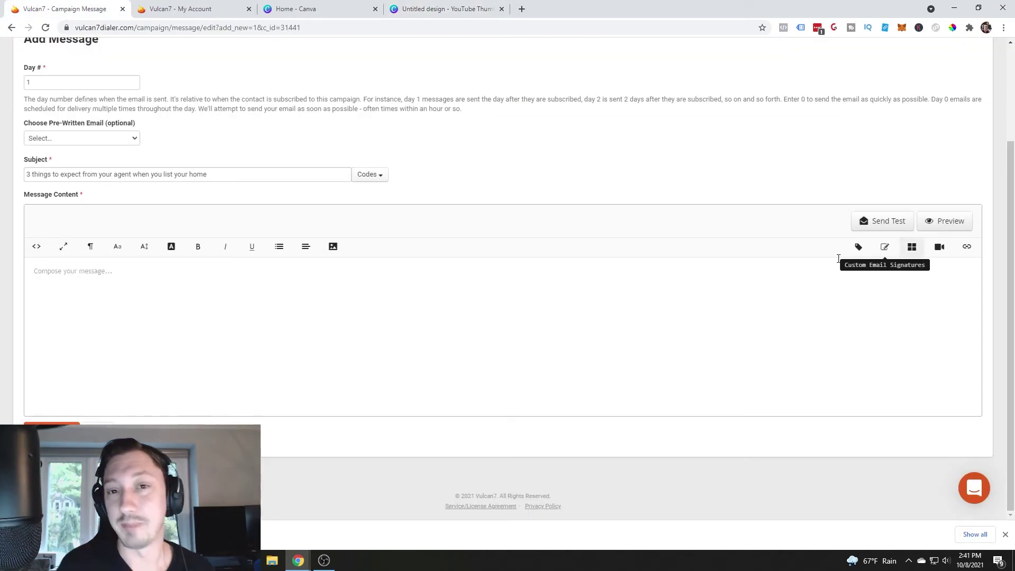
pyautogui.click(333, 247)
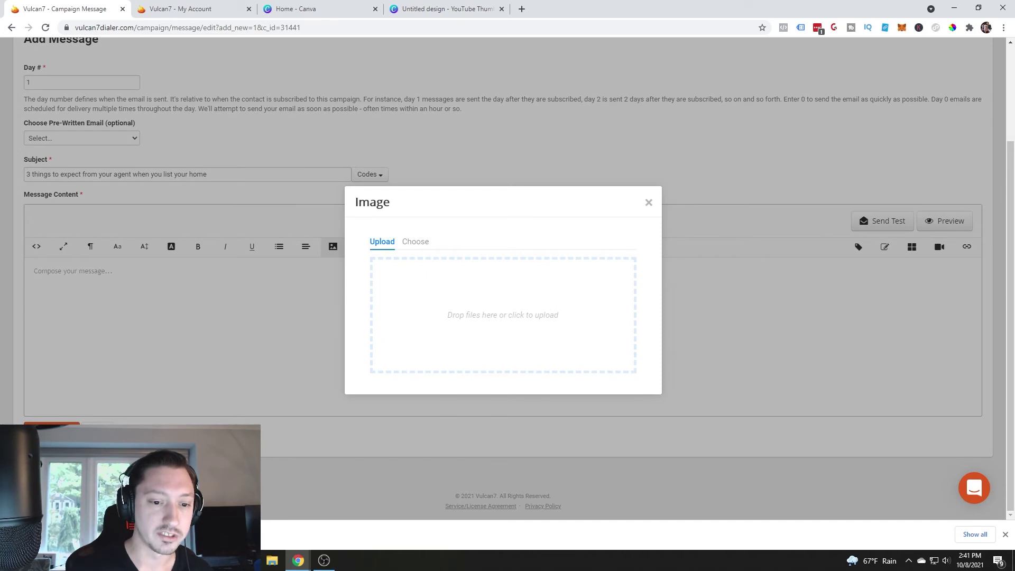
pyautogui.moveTo(80, 533); pyautogui.dragTo(487, 331)
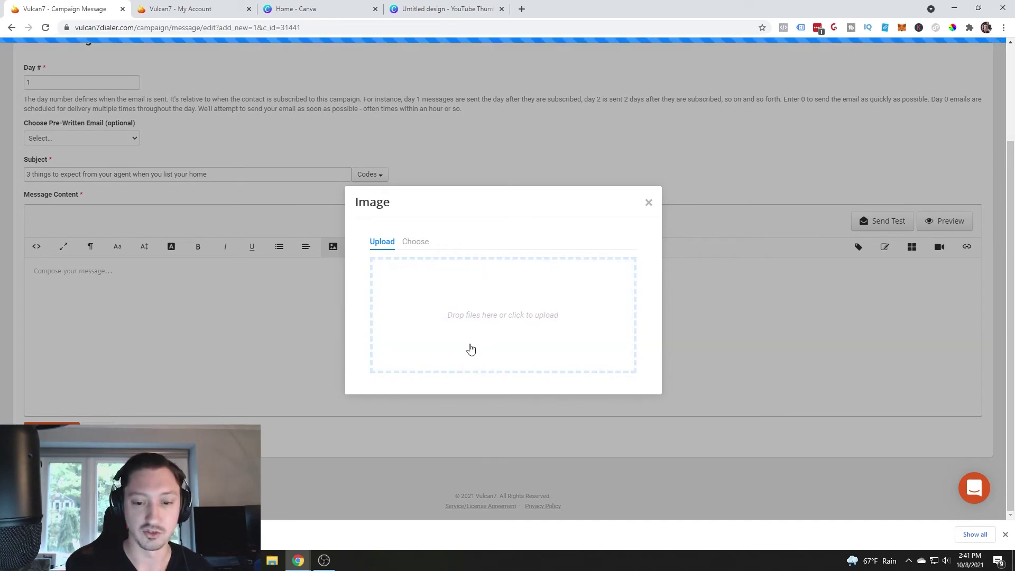
pyautogui.scroll(-2, 314, 283)
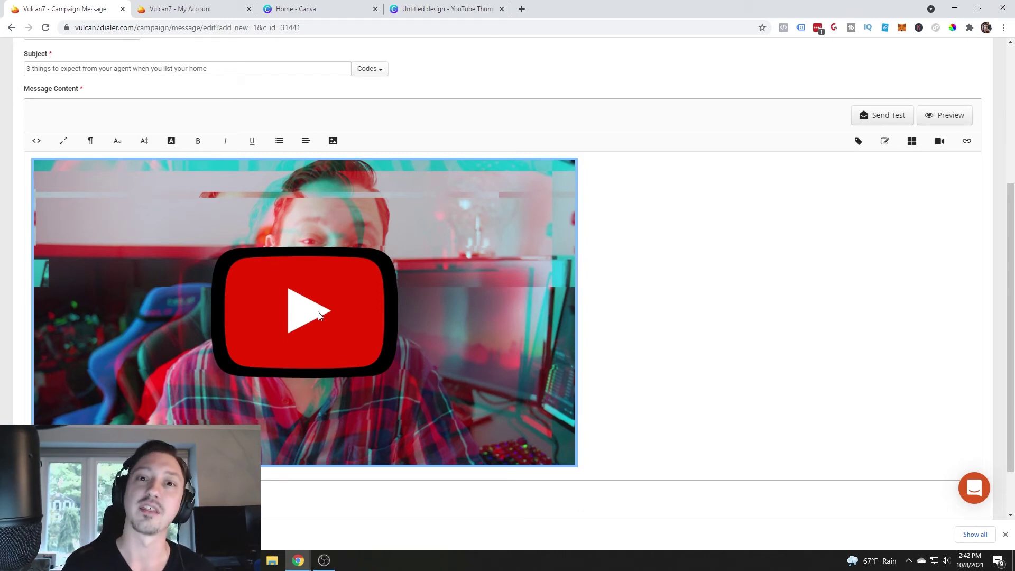
# Set the thumbnail image's link to myyt.video and enable Open link in new tab
pyautogui.click(319, 315)
pyautogui.click(305, 302)
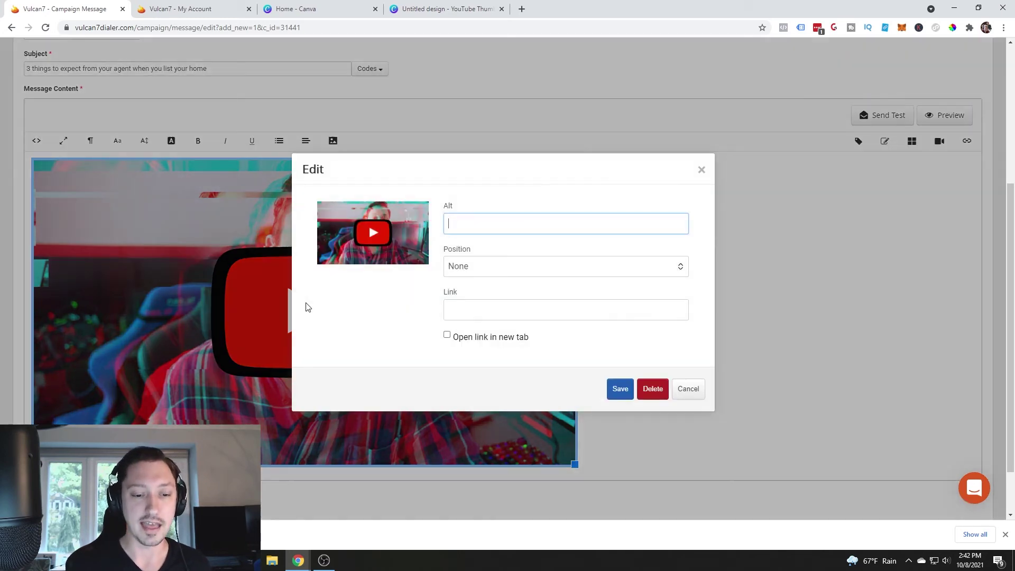
pyautogui.click(471, 308)
pyautogui.write('m y')
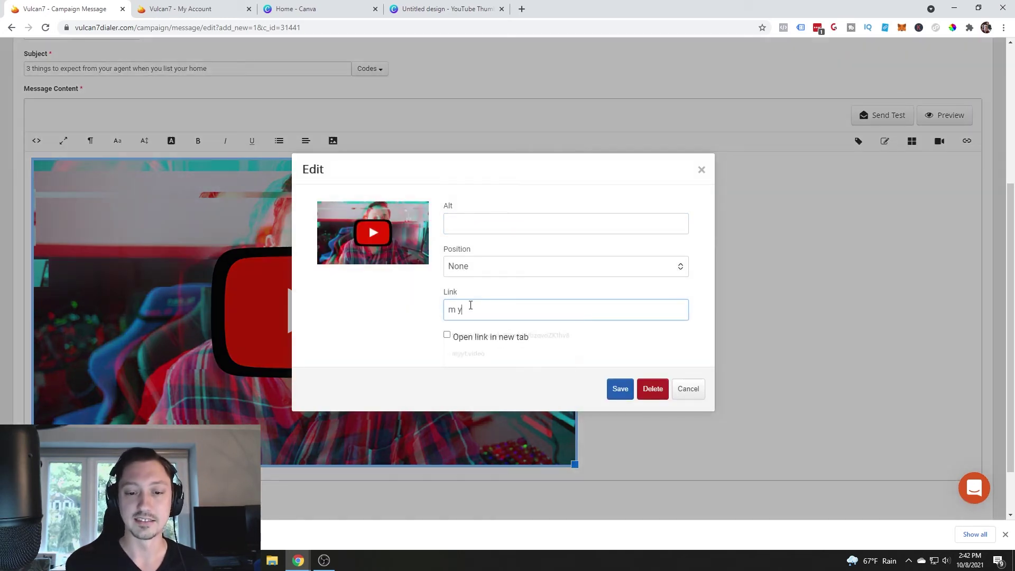
pyautogui.write('t')
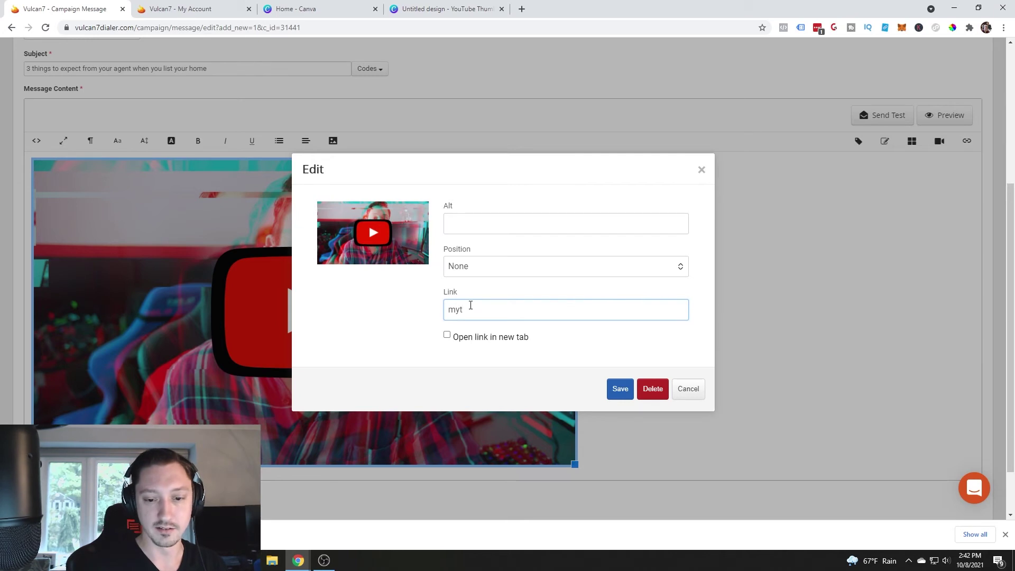
pyautogui.click(471, 305)
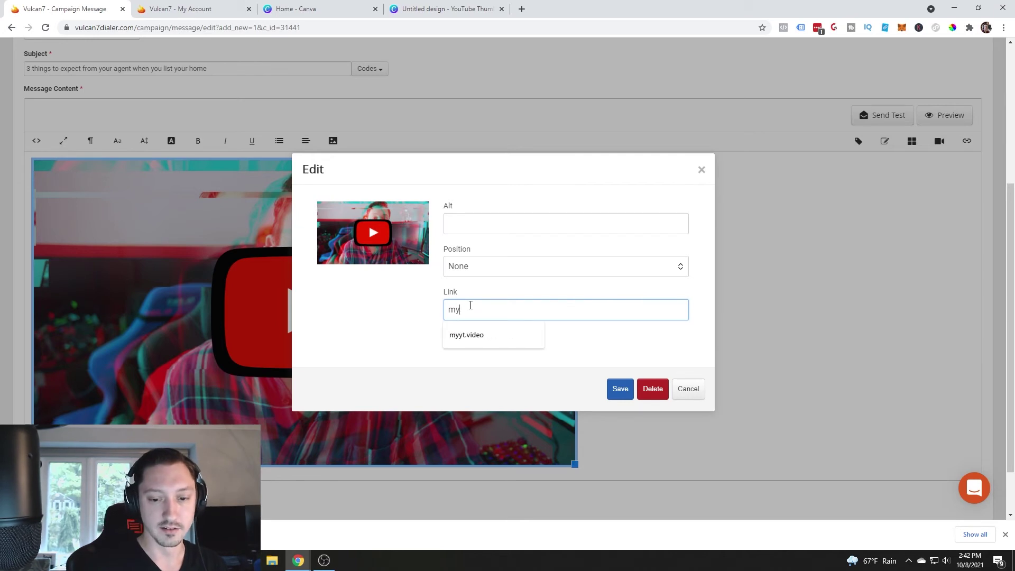
pyautogui.click(480, 335)
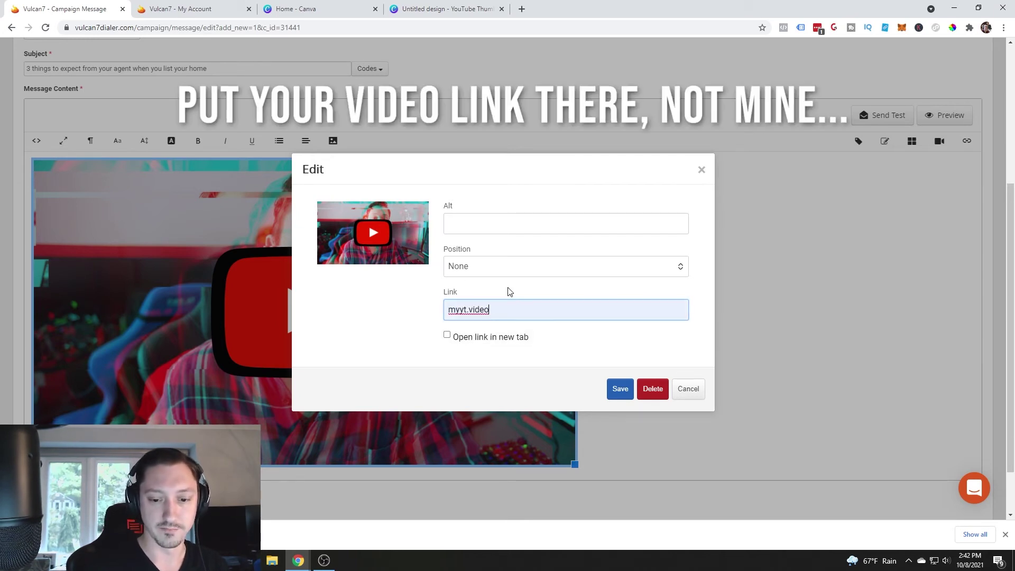
pyautogui.click(447, 336)
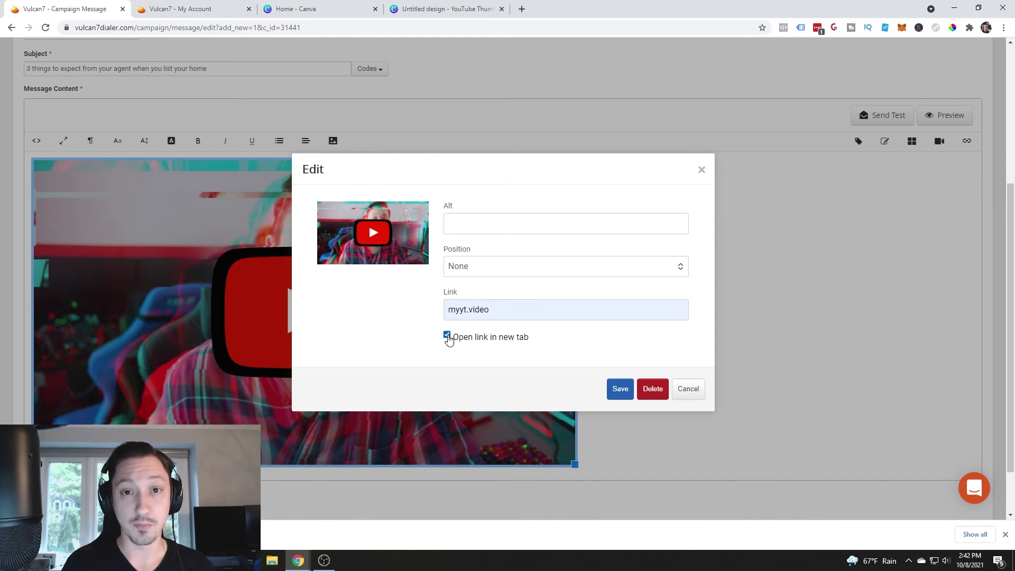
pyautogui.click(471, 315)
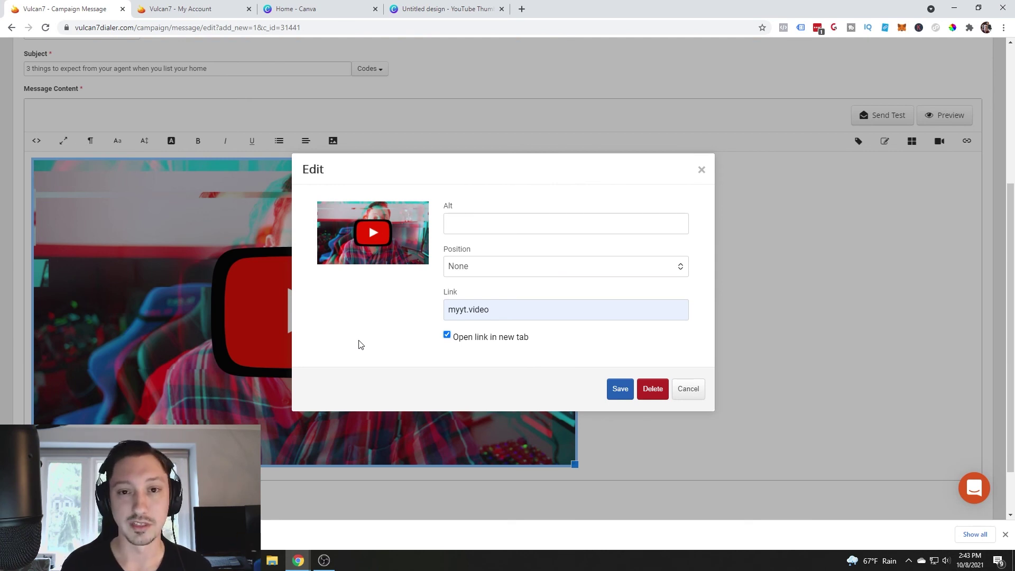
# Apply the thumbnail's link settings and close the image settings
pyautogui.press('Return')
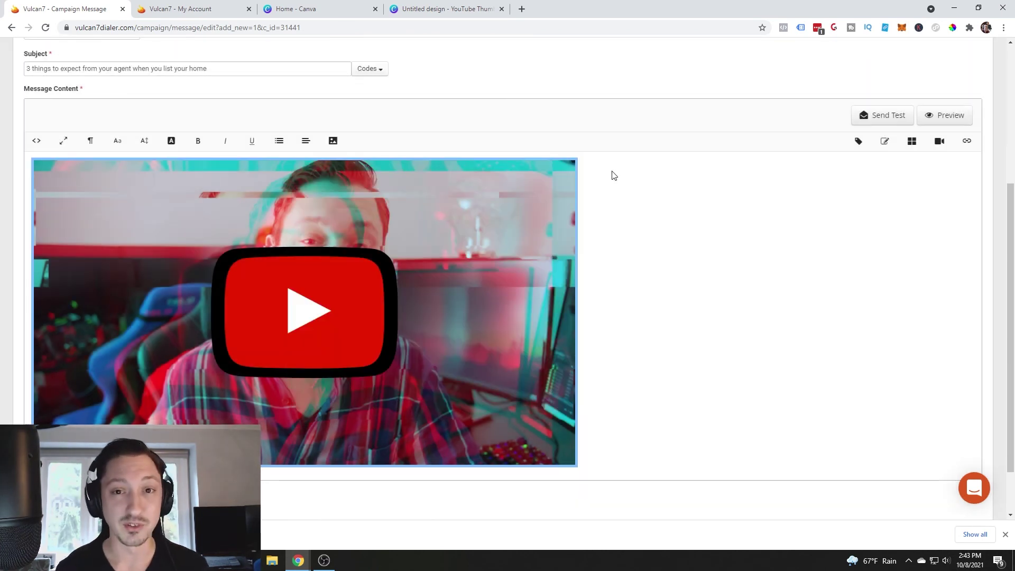